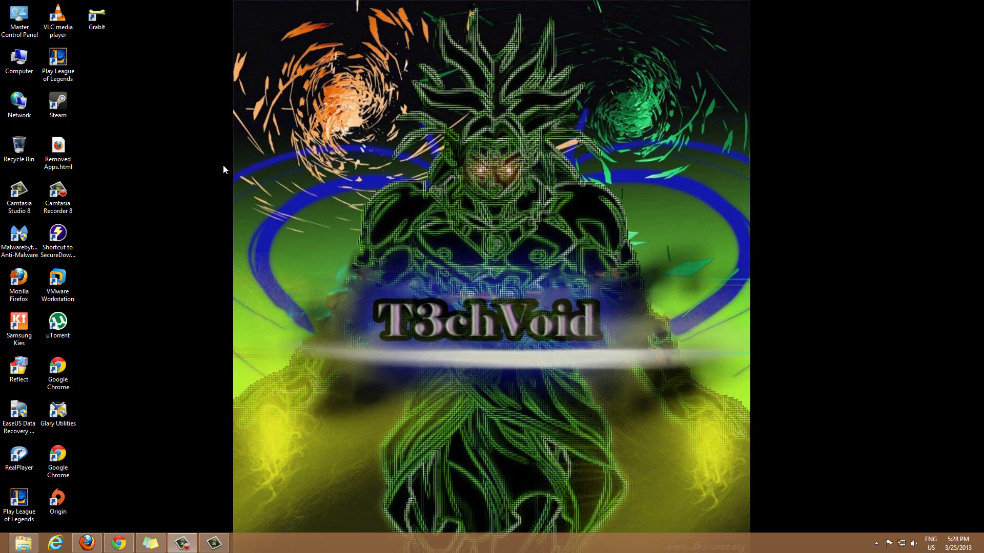
Launch Event Viewer from a Start screen search for 'event'
key("super")
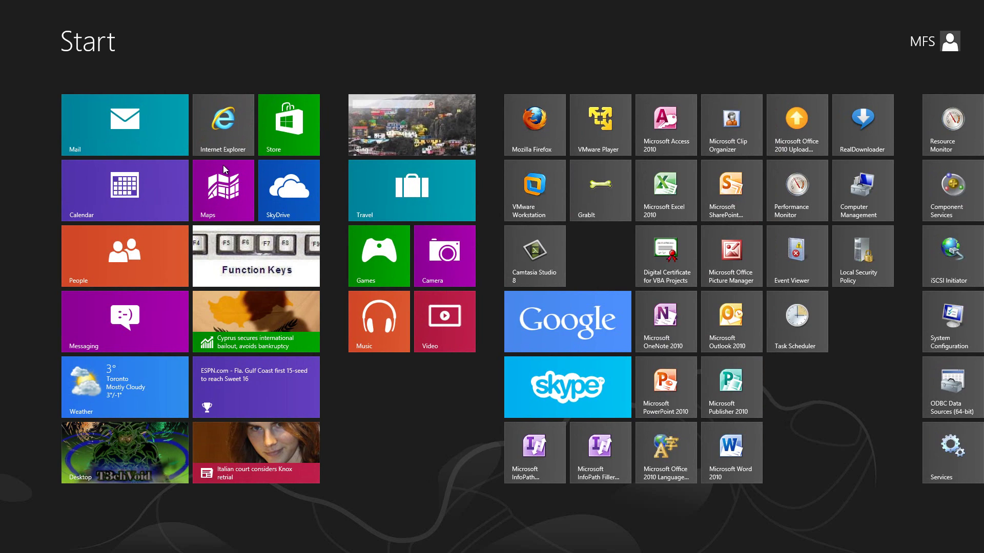
type("event")
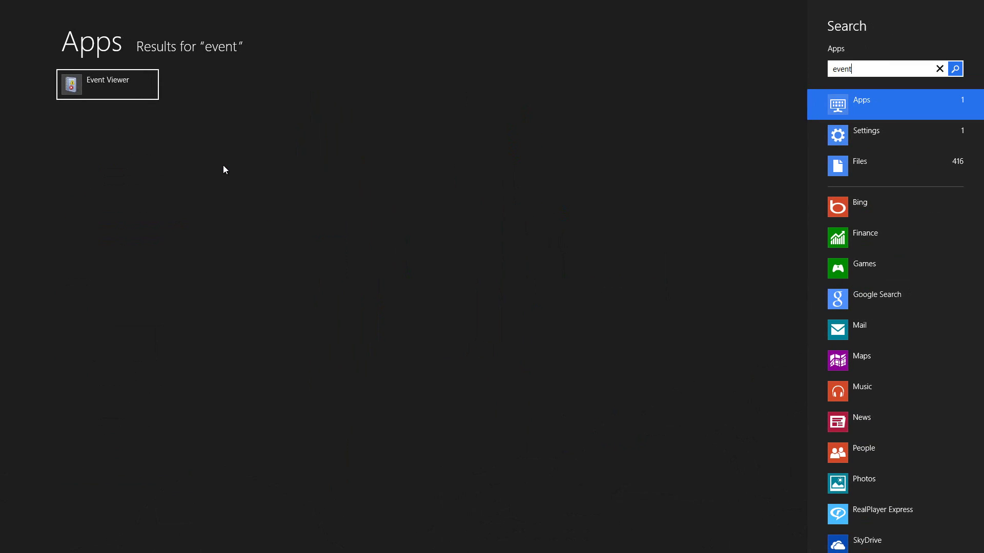
left_click(109, 90)
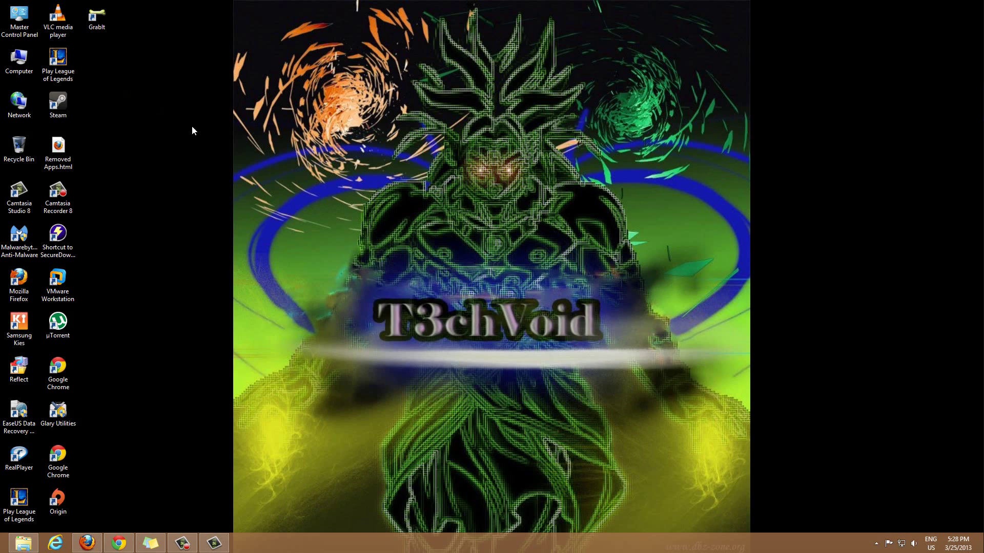
Move and enlarge the Event Viewer window, then close it
left_click_drag(406, 230, 475, 71)
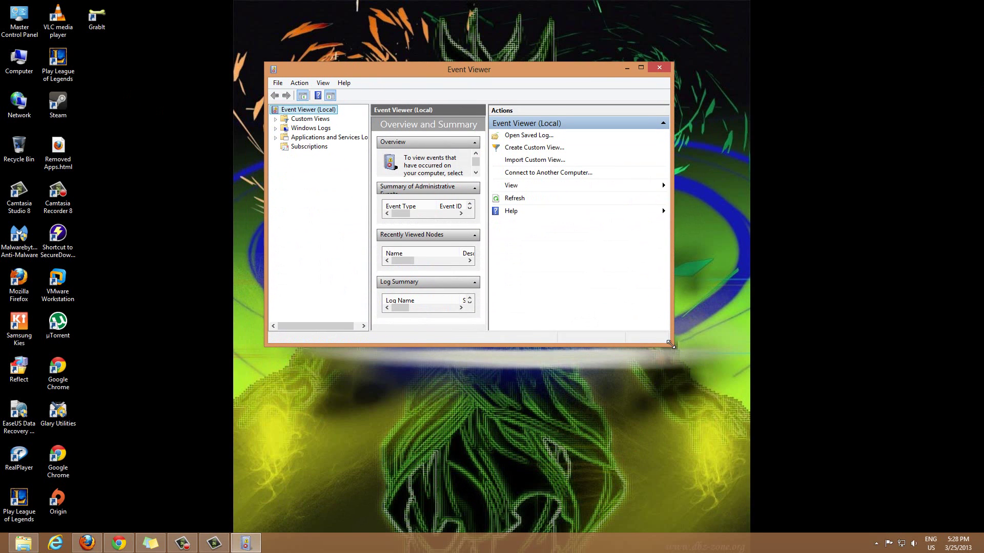
left_click_drag(671, 343, 849, 497)
left_click_drag(512, 69, 437, 42)
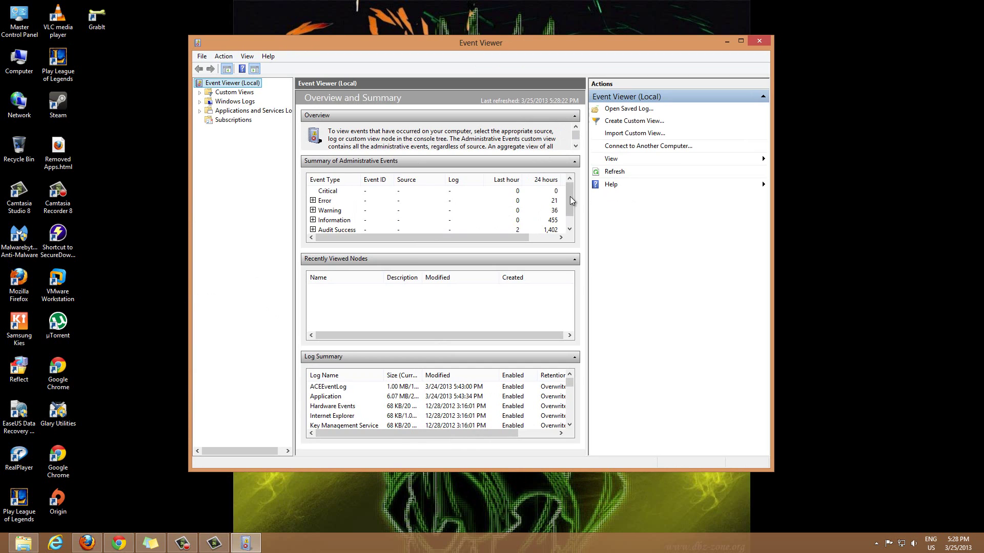
left_click_drag(570, 201, 573, 204)
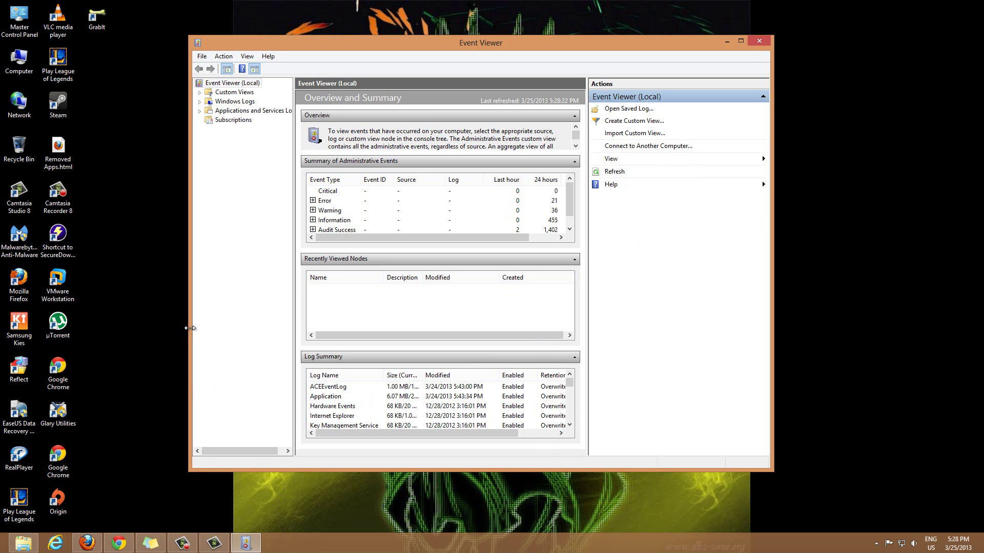
left_click_drag(189, 330, 110, 343)
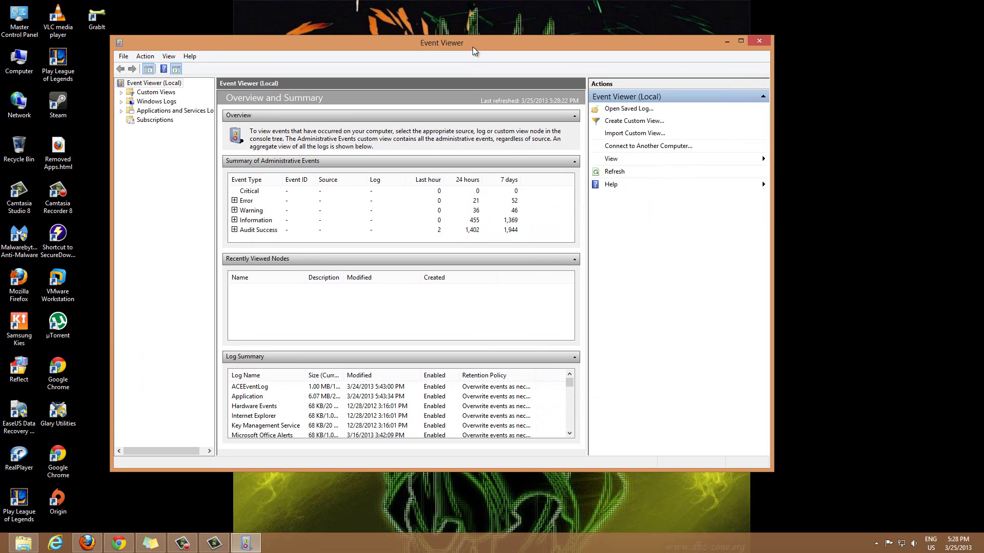
left_click_drag(474, 45, 478, 33)
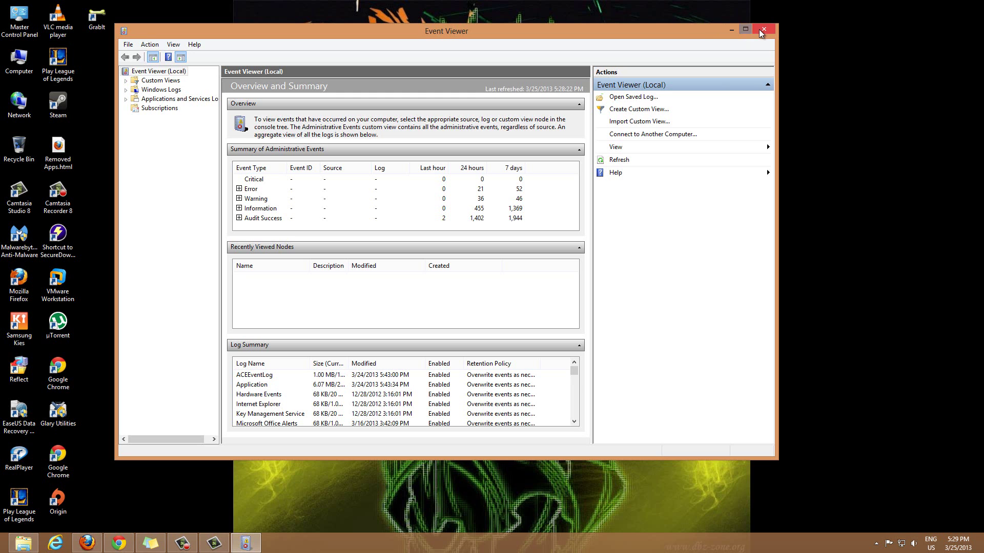
left_click(730, 30)
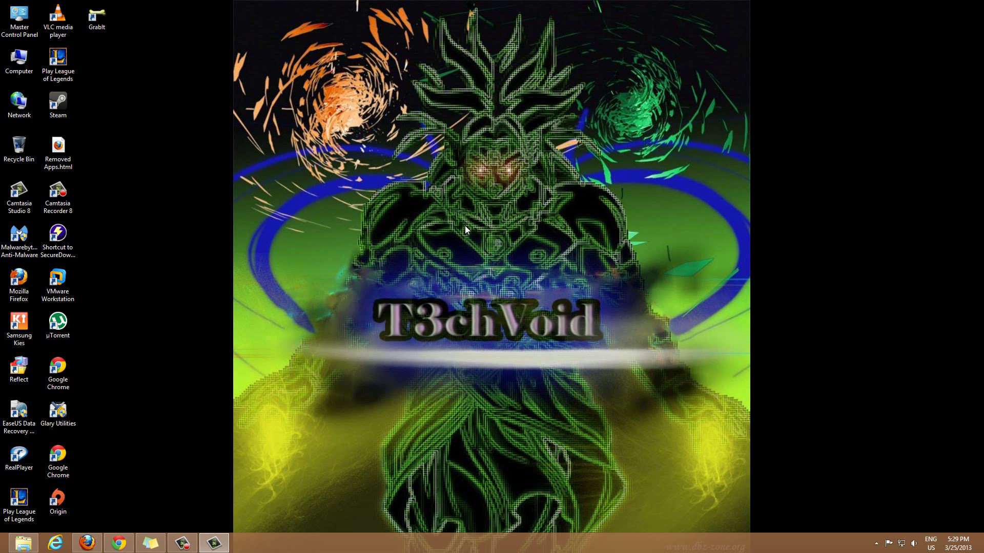
Search Start for 'reliab' and list the Settings match View reliability history
key("super")
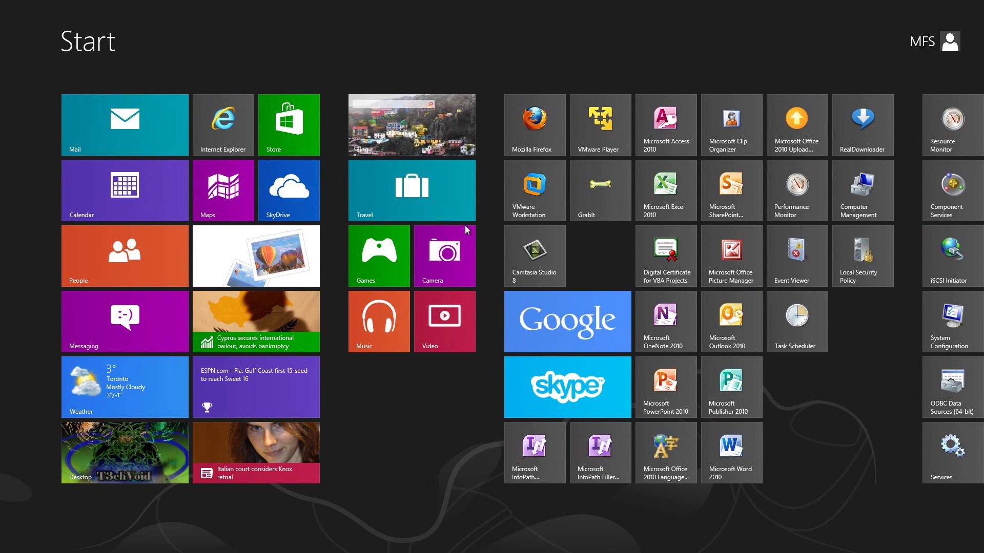
type("reliab")
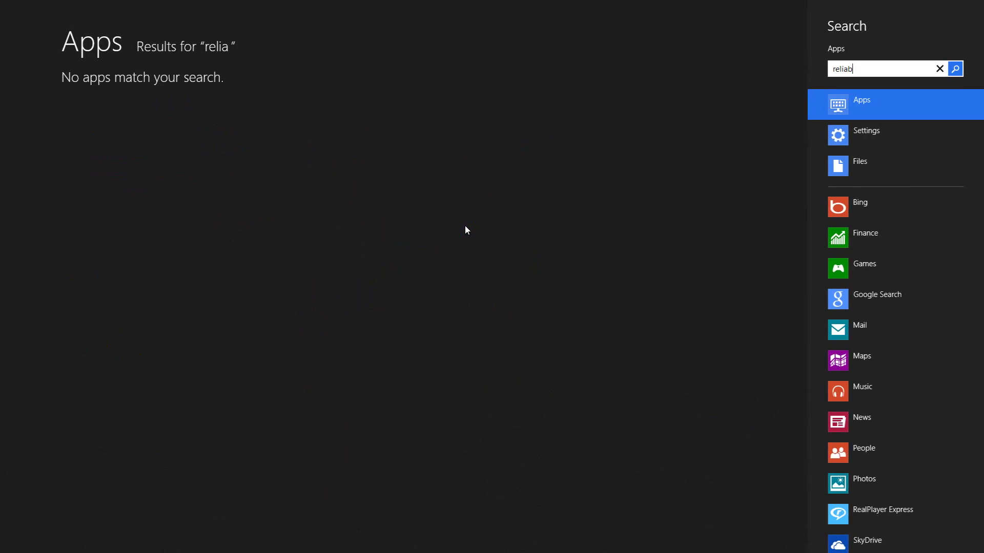
type("le")
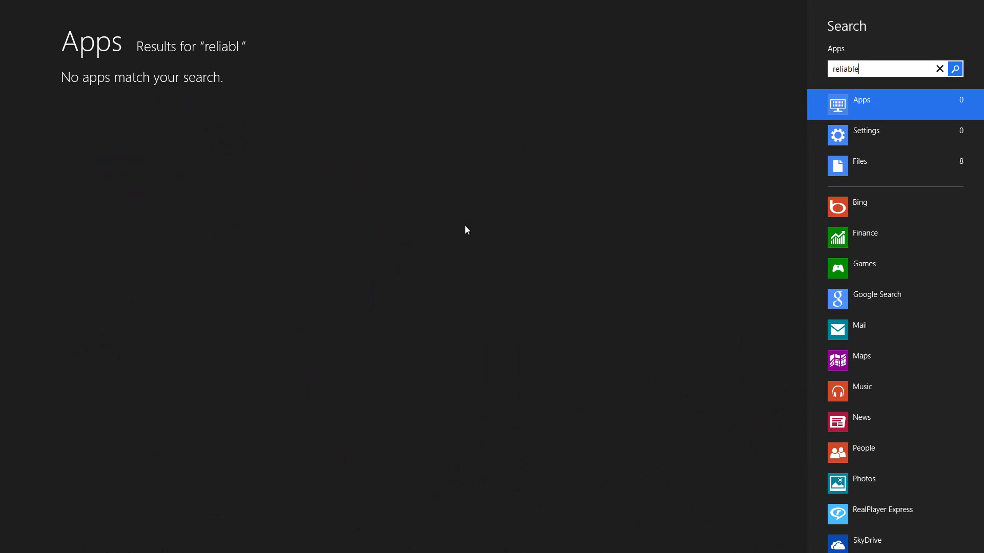
key("BackSpace")
left_click(862, 139)
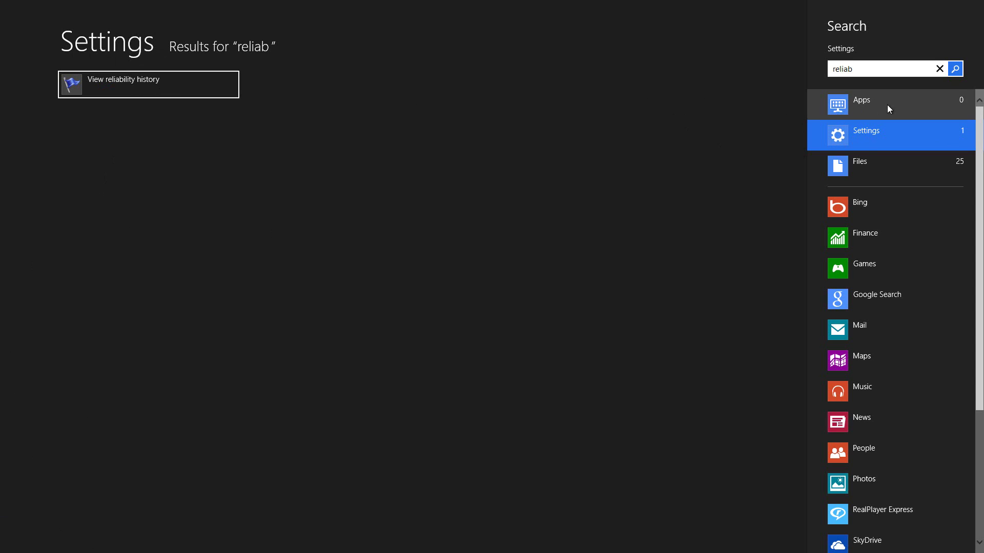
left_click(865, 110)
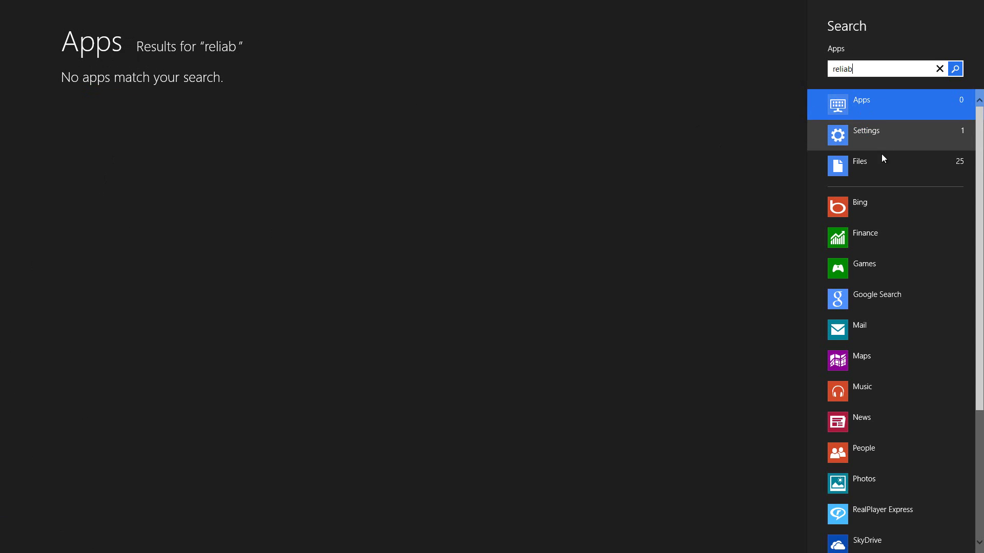
left_click(866, 134)
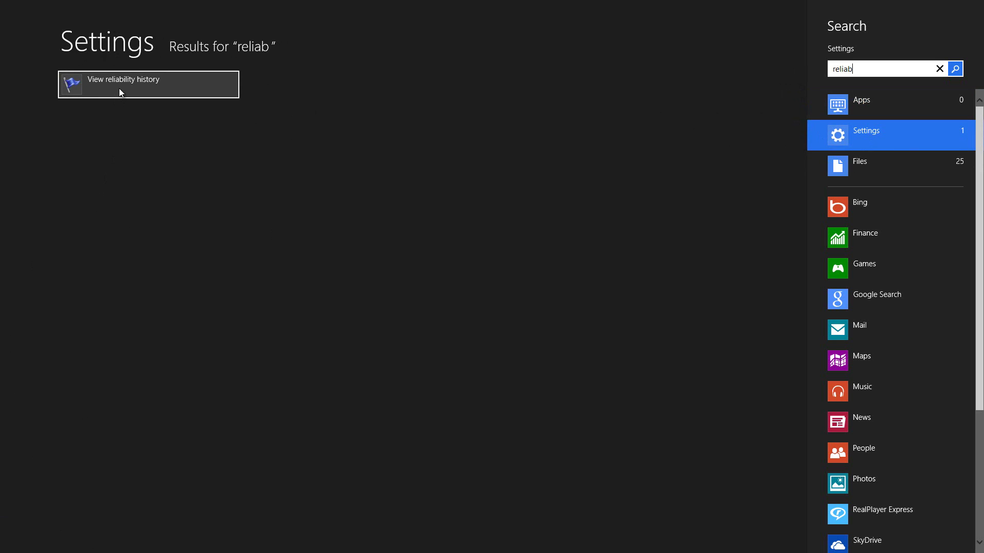
Open View reliability history, reposition the Reliability Monitor window, and show the 3/16/2013 events
left_click(119, 88)
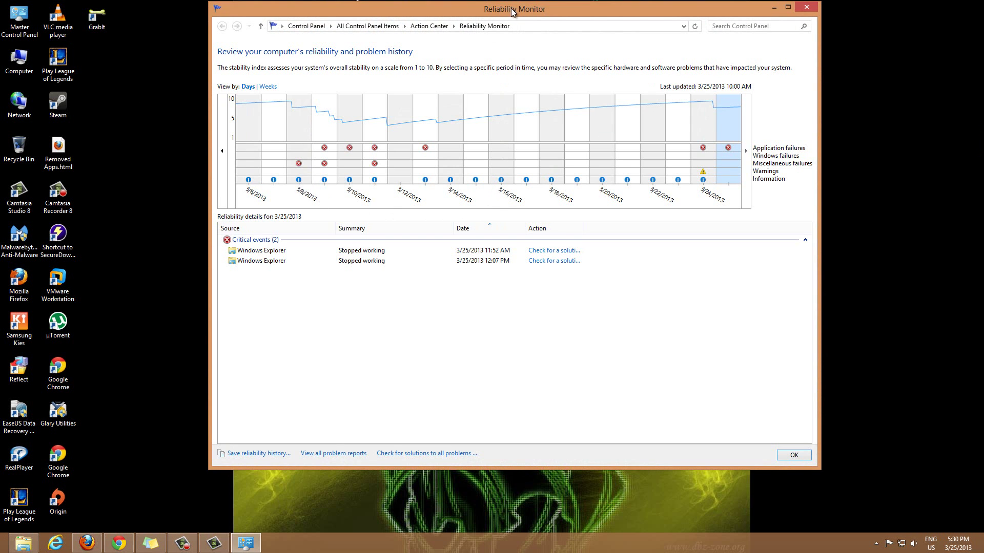
left_click_drag(514, 14, 510, 62)
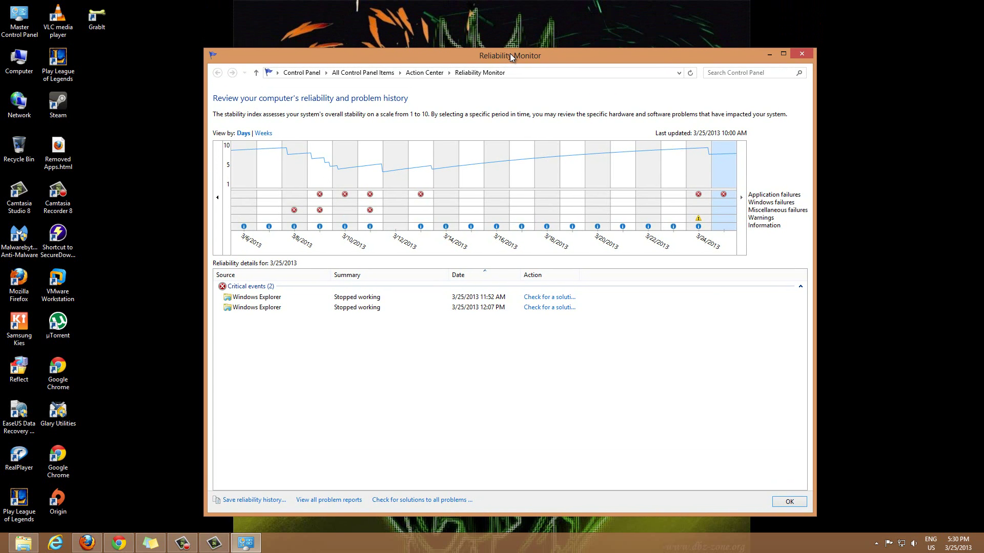
left_click_drag(644, 54, 632, 53)
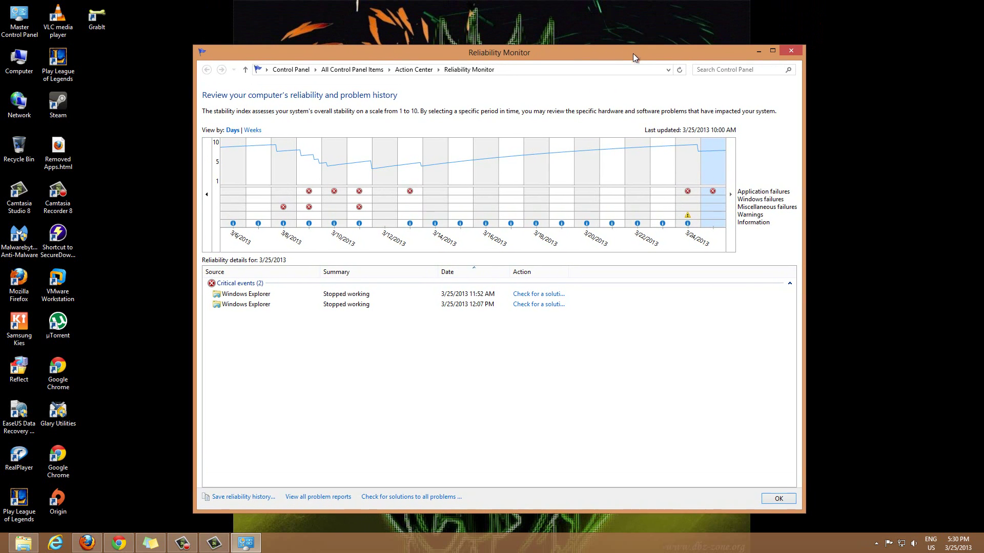
left_click(486, 225)
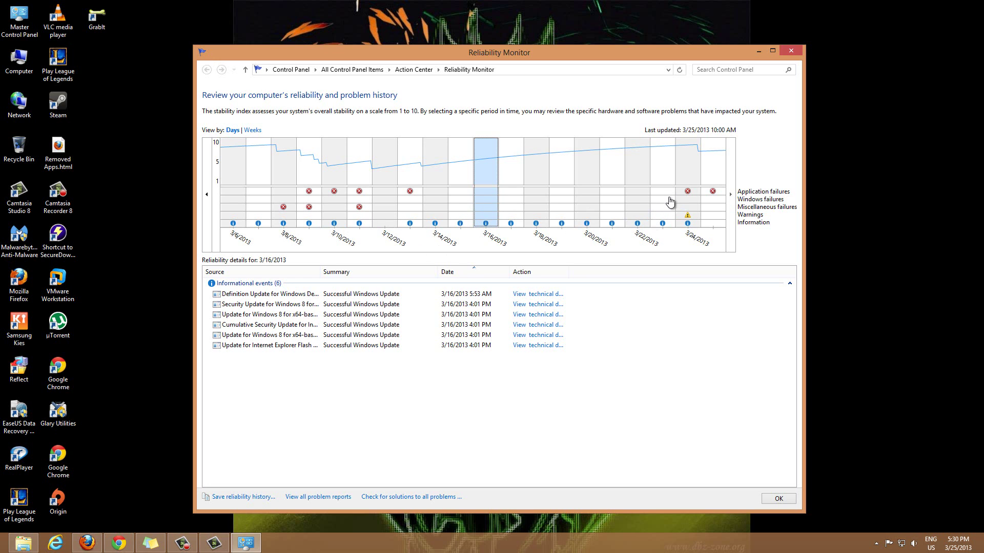
Show the 3/11/2013 details with its two critical events, narrowing the window slightly
left_click(412, 206)
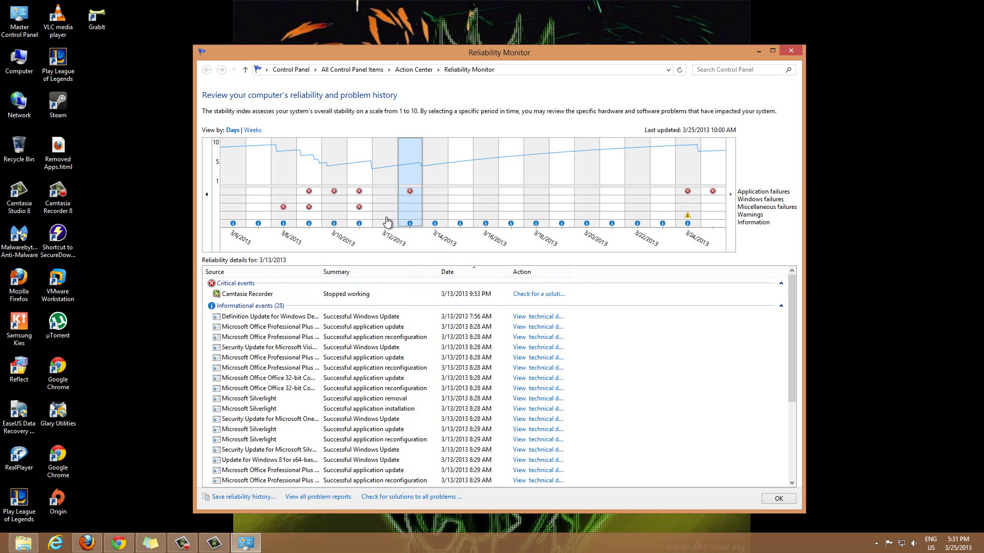
left_click(369, 213)
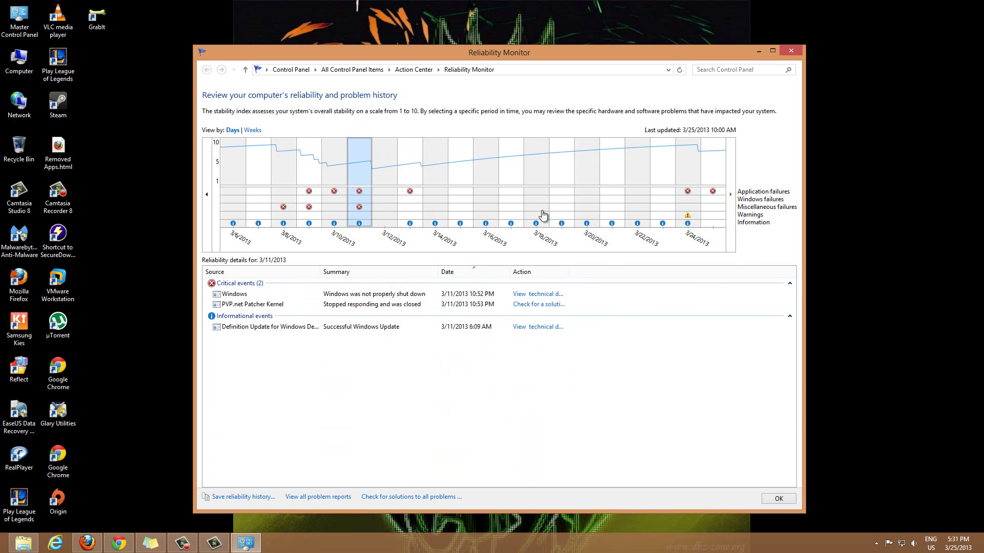
mouse_move(805, 306)
left_mouse_down()
mouse_move(794, 306)
mouse_move(825, 305)
left_mouse_up()
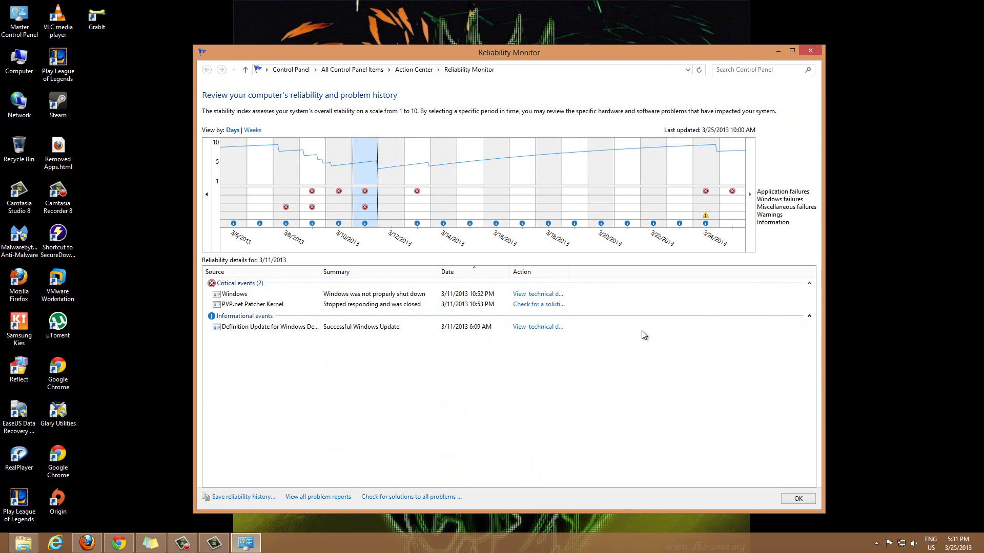
Widen the Date column and browse 3/21–3/24 events, selecting the Macrium Reflect warning
left_click(583, 283)
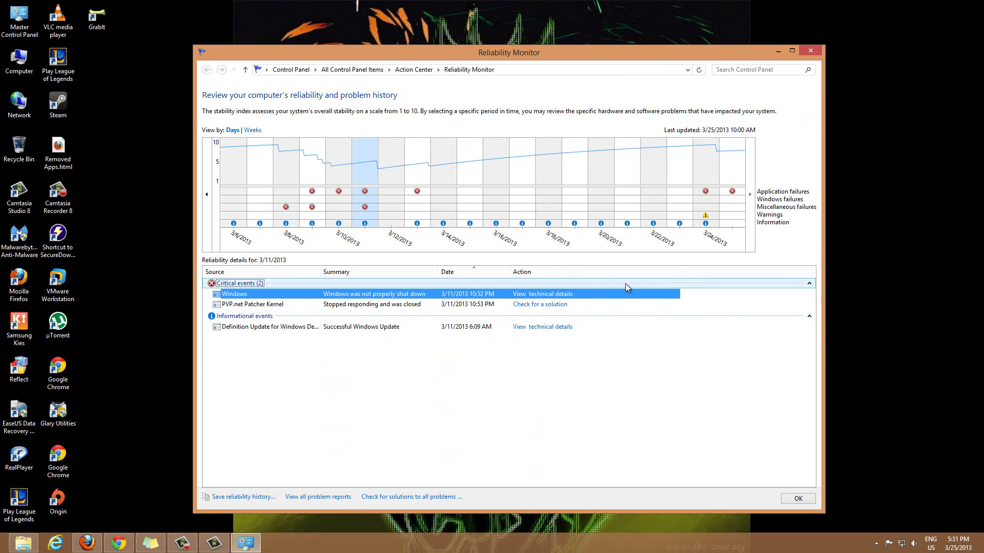
mouse_move(511, 271)
left_mouse_down()
mouse_move(524, 270)
mouse_move(509, 278)
left_mouse_up()
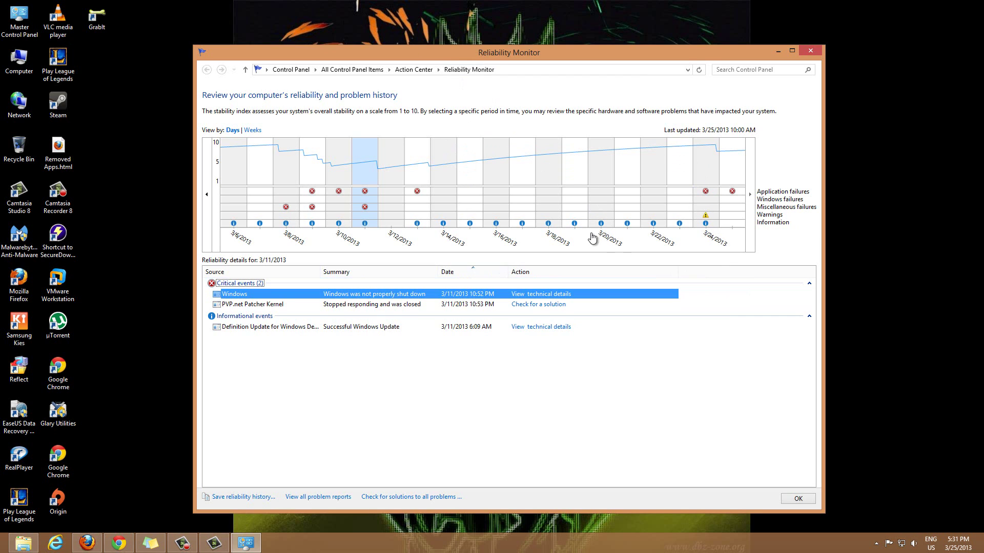
left_click(630, 210)
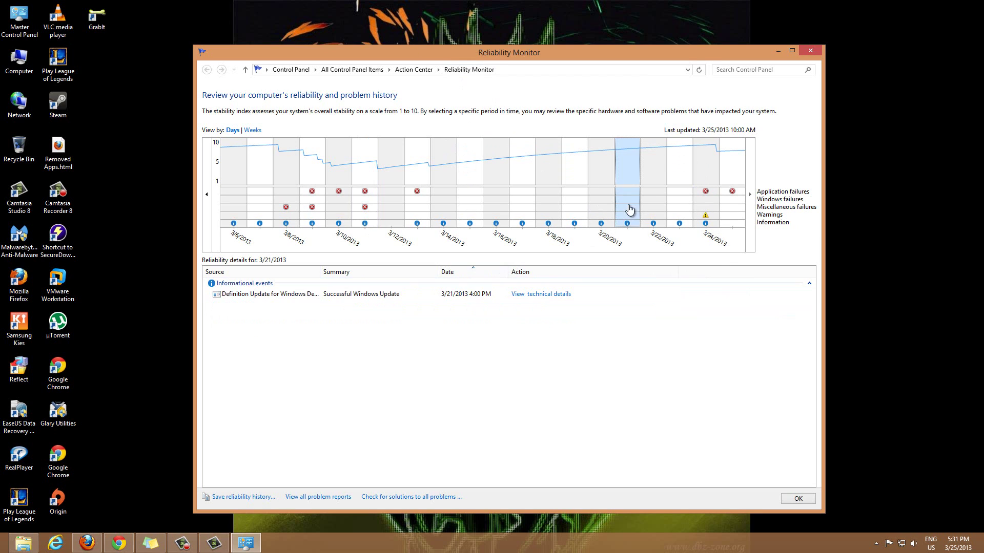
left_click(651, 208)
left_click(706, 208)
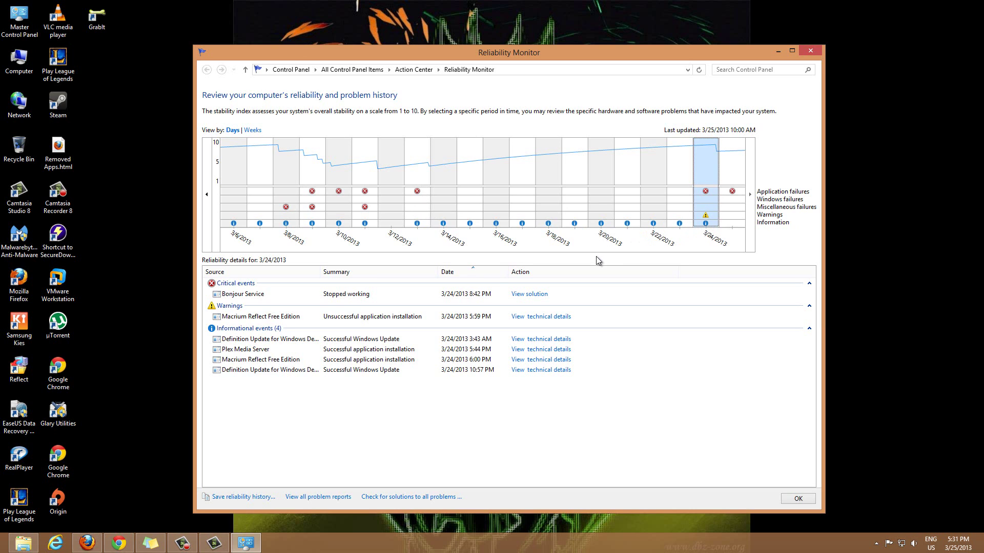
left_click(262, 317)
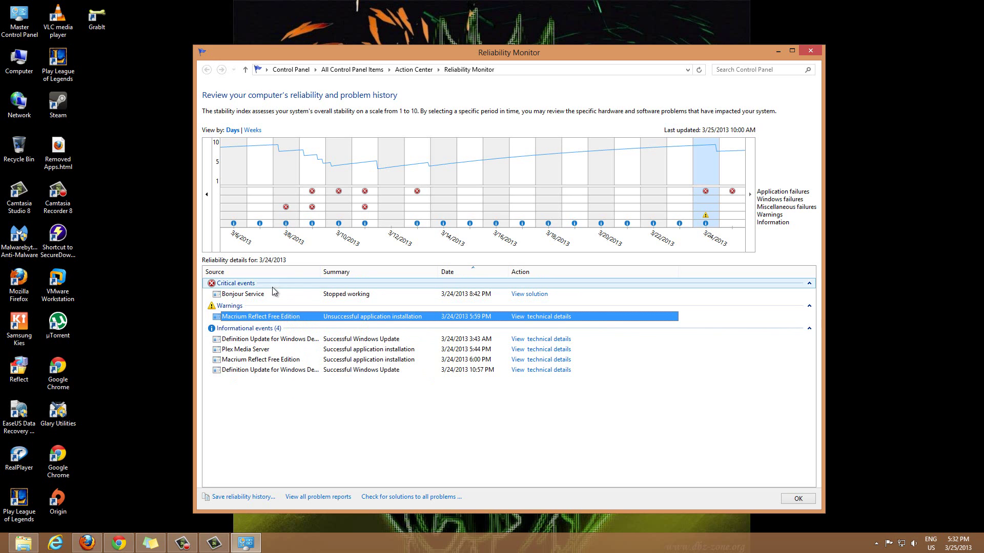
Show the 3/13/2013 events and select the Camtasia Recorder crash
left_click(681, 199)
left_click(729, 213)
left_click(714, 219)
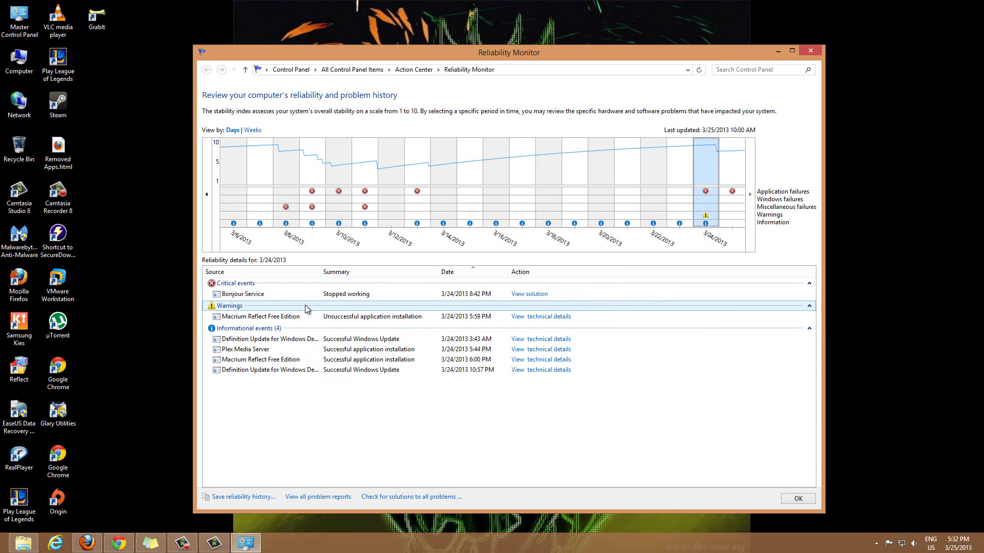
left_click(419, 210)
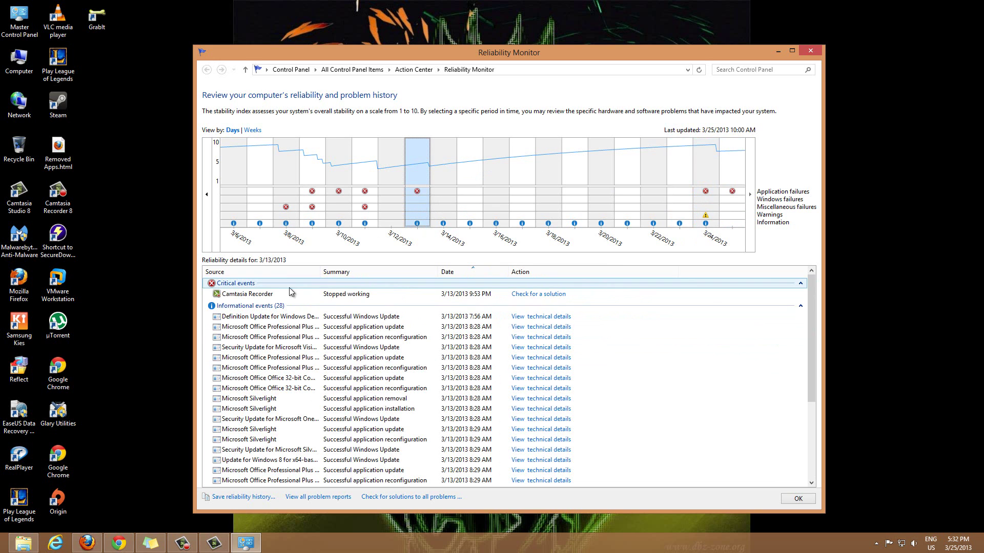
left_click(528, 297)
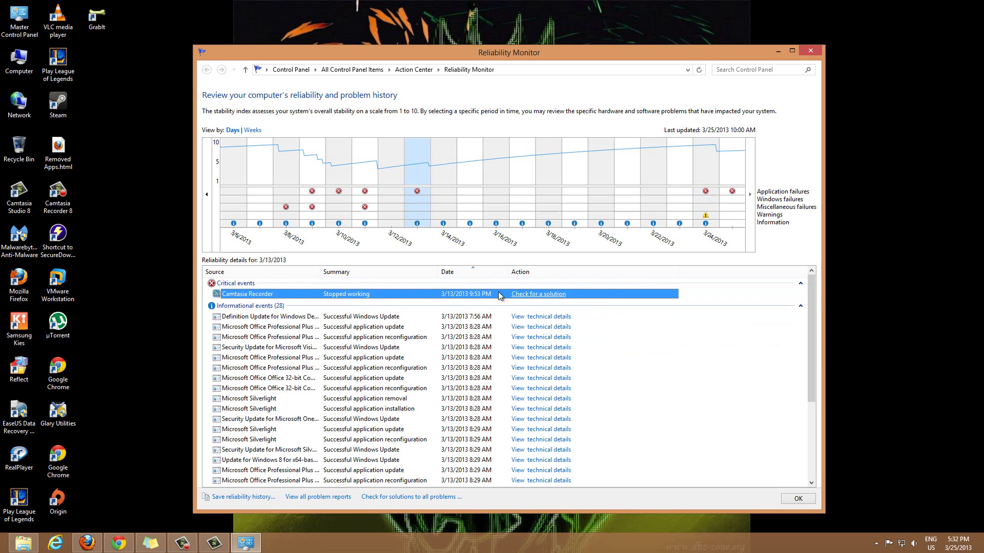
View the Camtasia Recorder crash's technical details and select its faulting application path
right_click(427, 296)
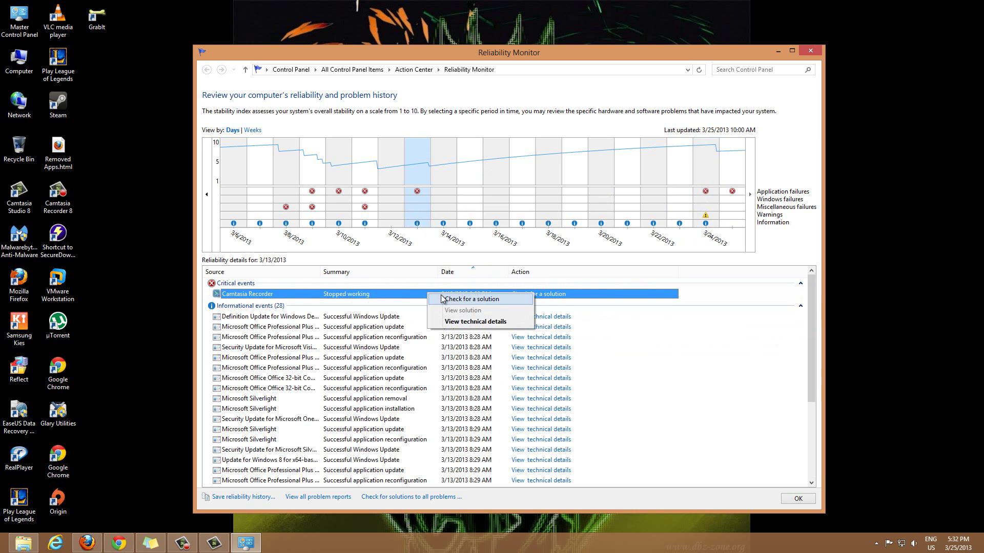
left_click(465, 323)
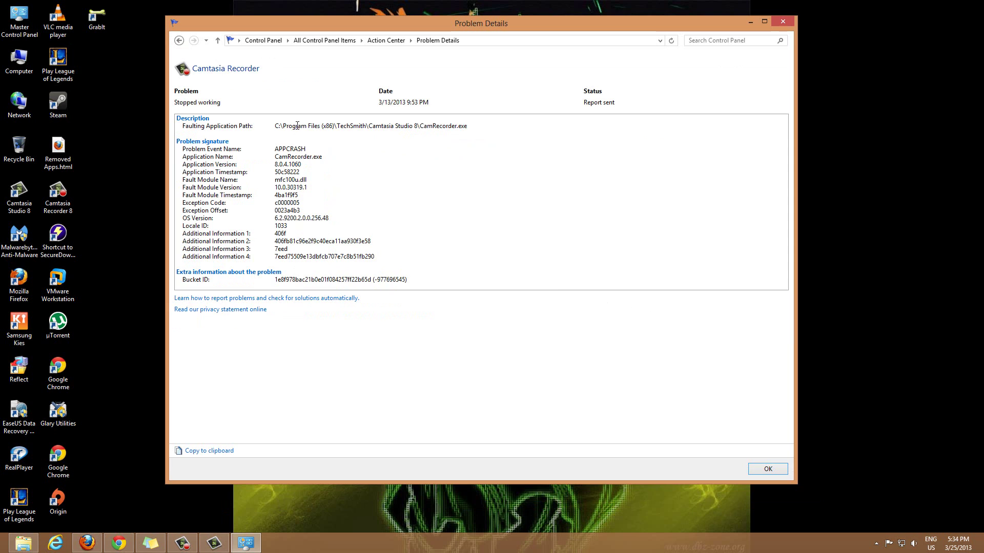
left_click_drag(272, 126, 469, 126)
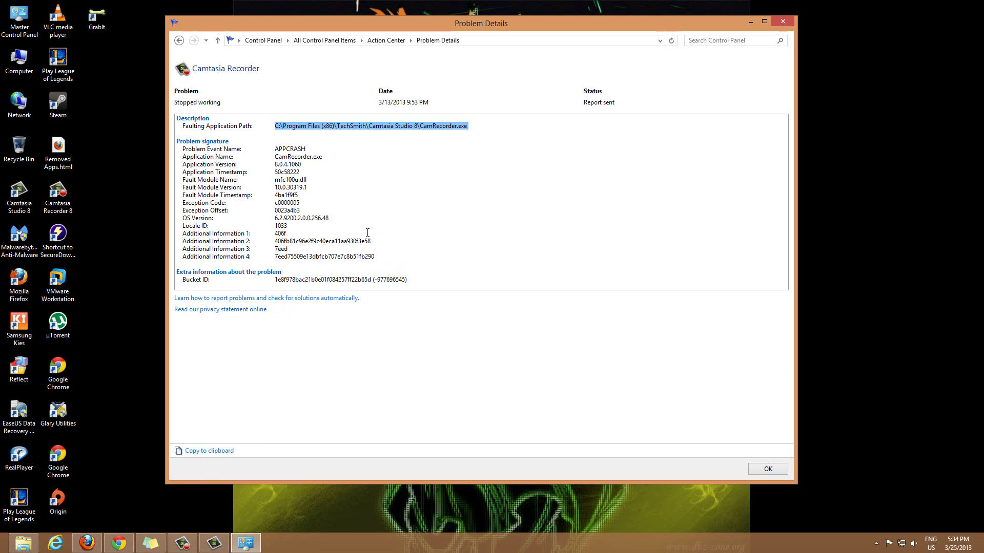
Return to the reliability history and dismiss the event actions menu
left_click(179, 41)
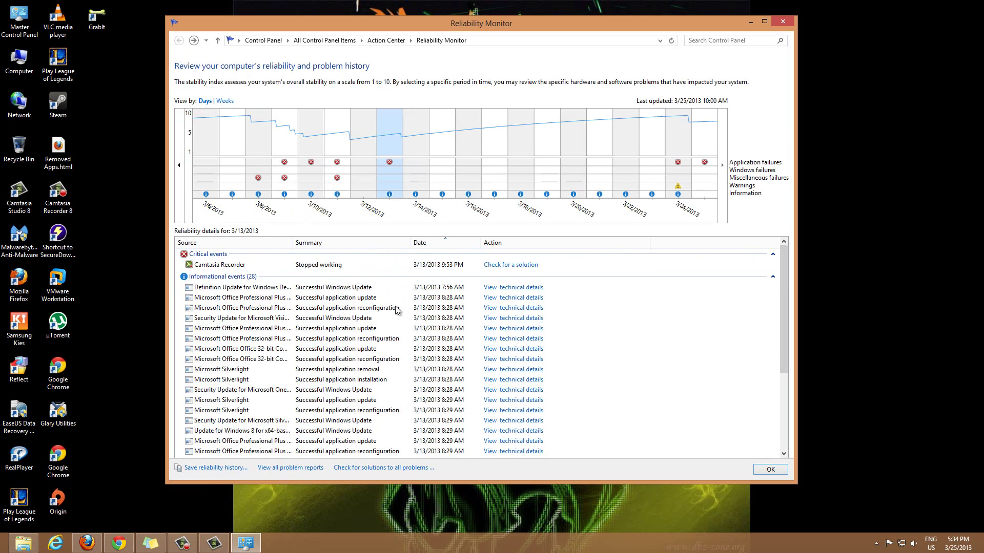
right_click(389, 310)
right_click(359, 332)
right_click(344, 388)
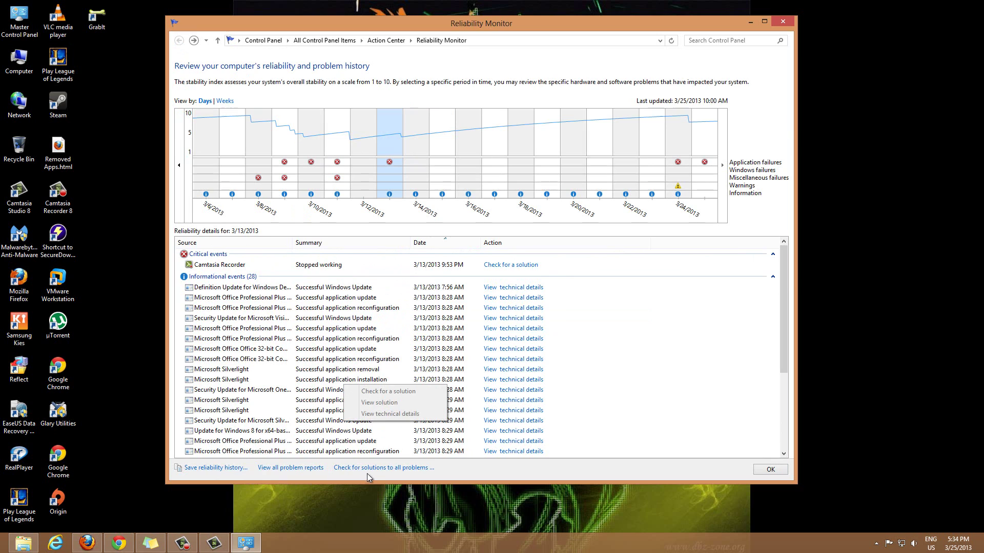
left_click(421, 483)
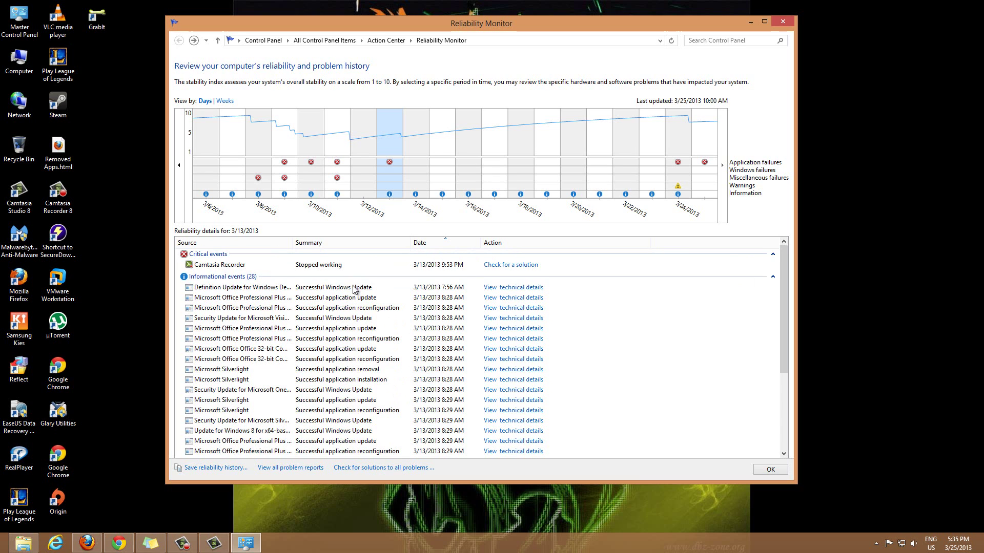
Step through 3/22 to 3/25/2013 to show its two Windows Explorer crashes, and reposition the window
left_click(632, 168)
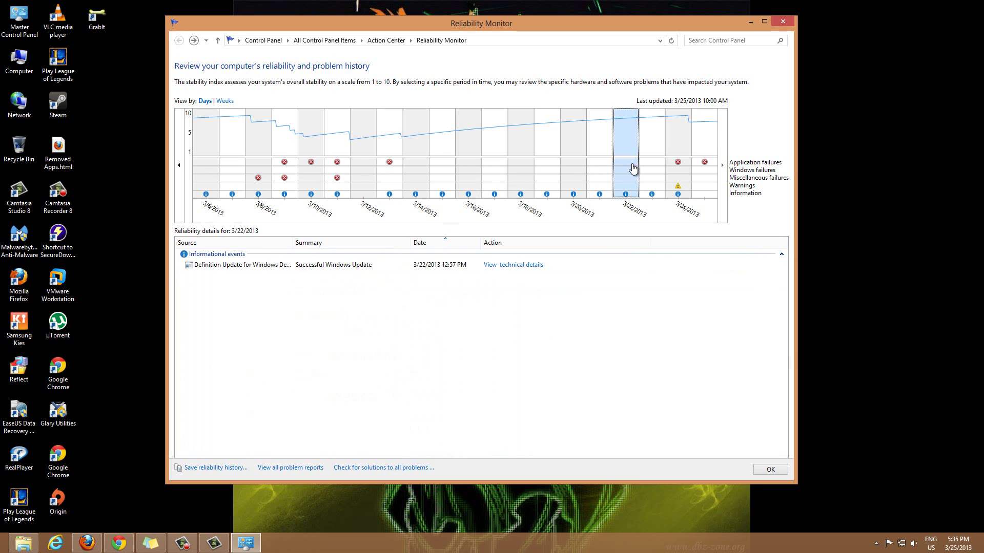
left_click(655, 182)
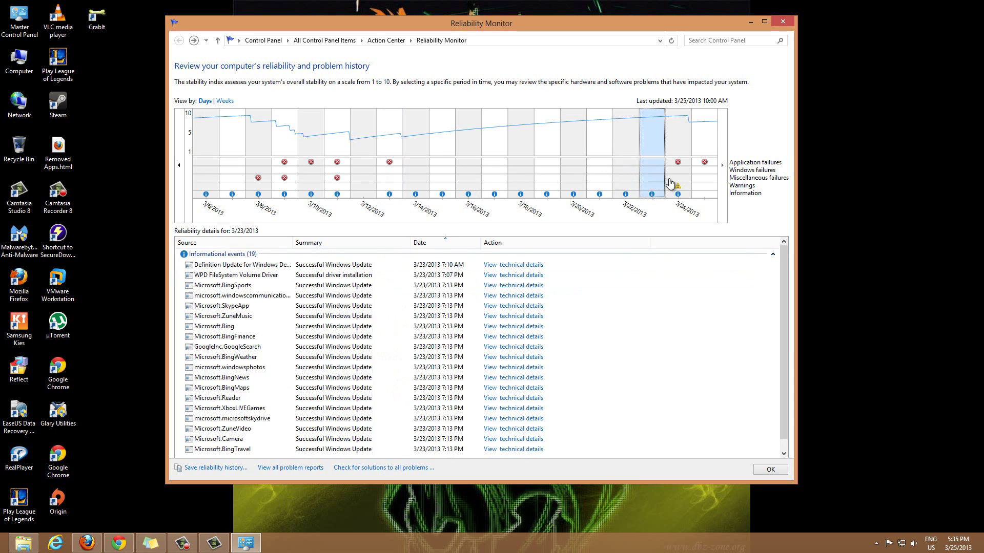
left_click(677, 185)
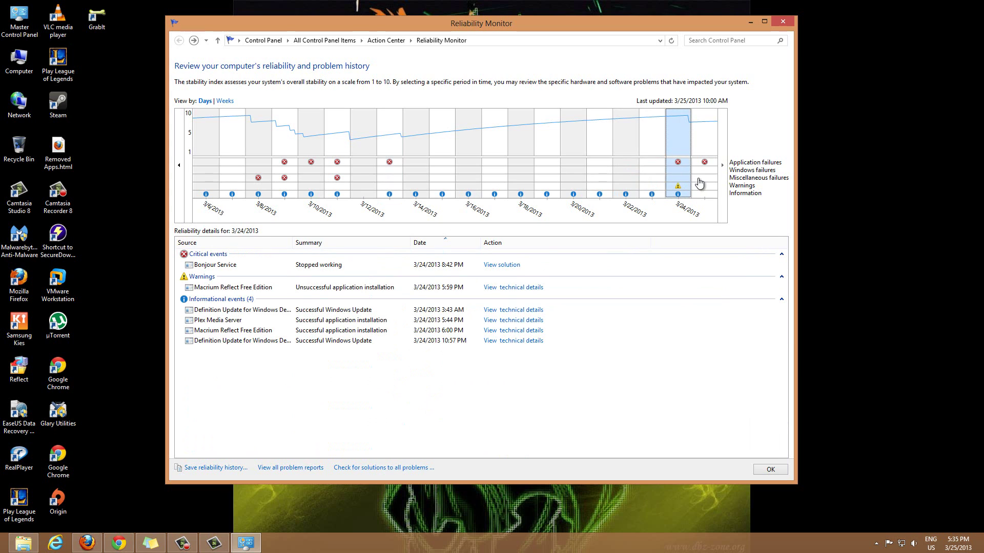
left_click(699, 183)
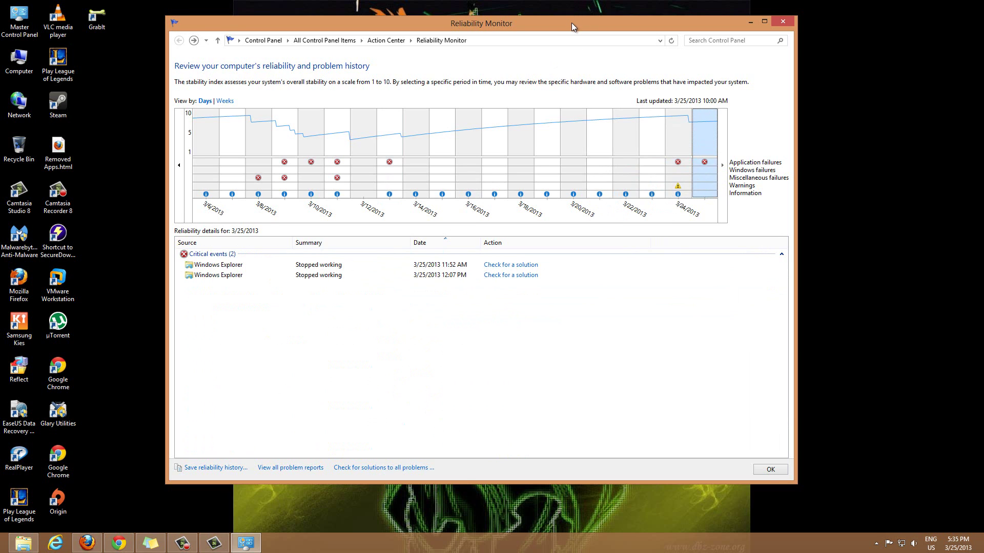
left_click_drag(571, 23, 563, 43)
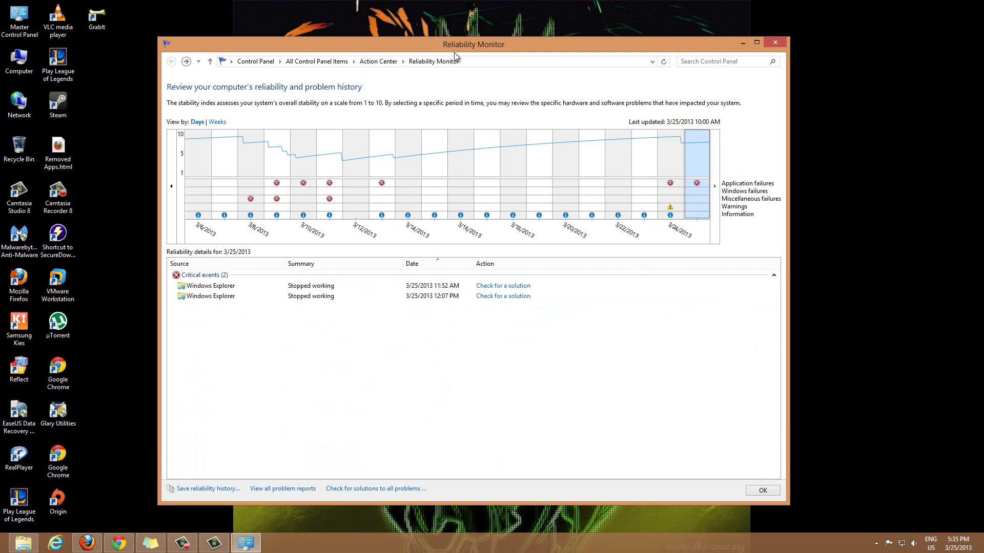
left_click_drag(463, 45, 457, 43)
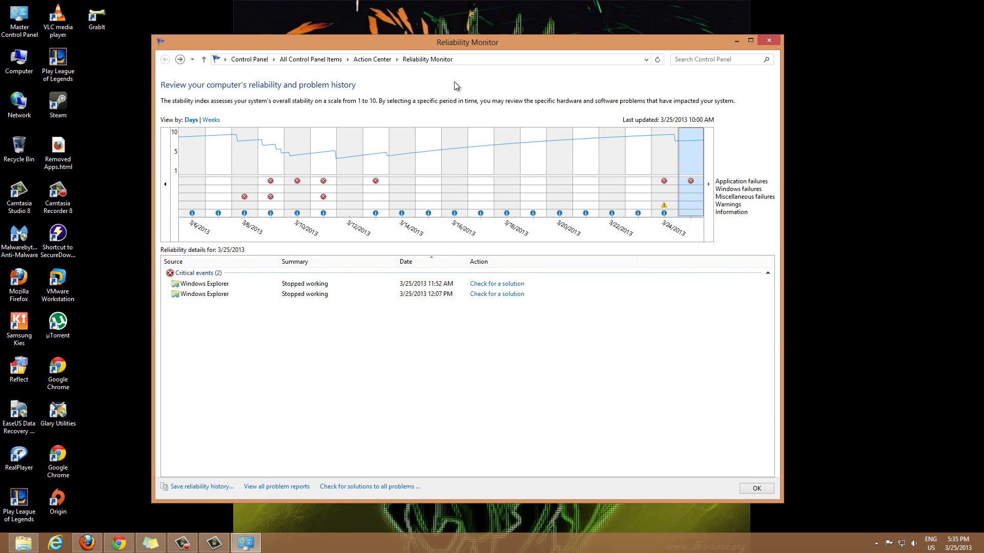